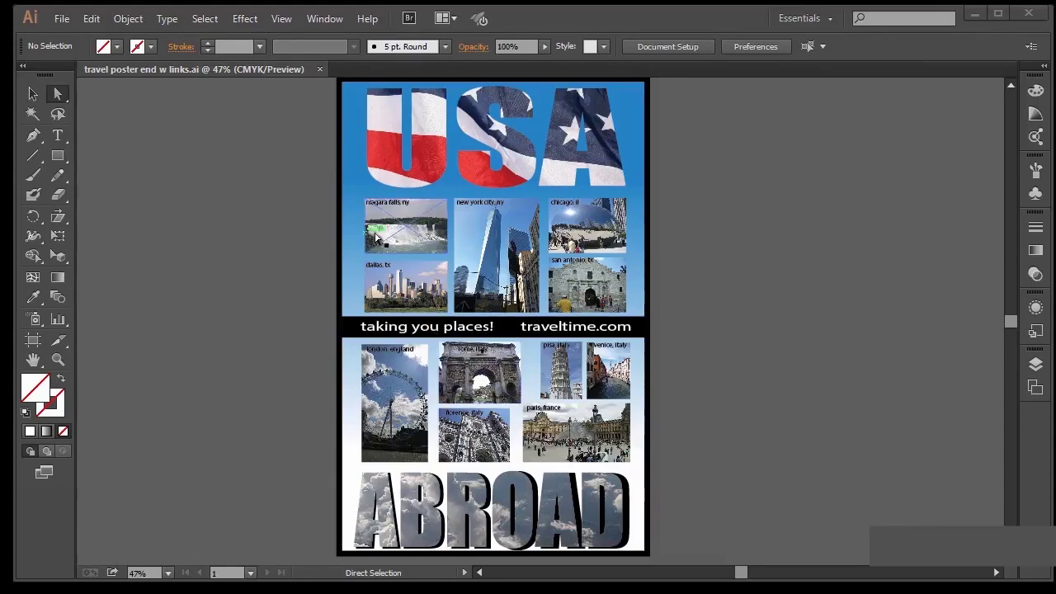
Examine the contents of the travel poster end w links_Folder package, including its Links subfolder, without saving anything.
{"action": "key", "text": "ctrl+alt+shift+p"}
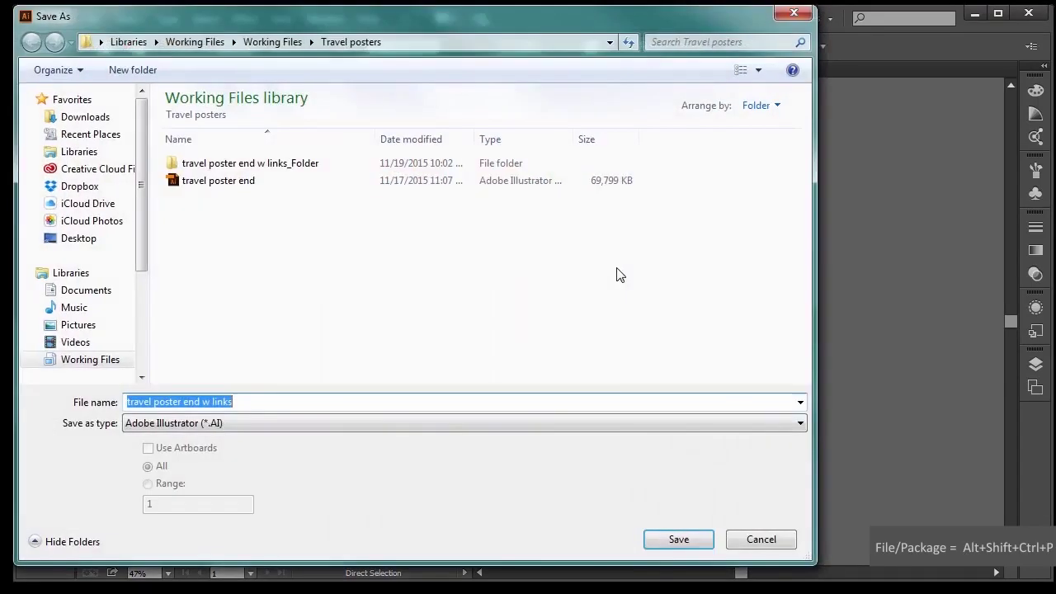
{"action": "left_click", "coordinate": [268, 164]}
{"action": "double_click", "coordinate": [268, 165]}
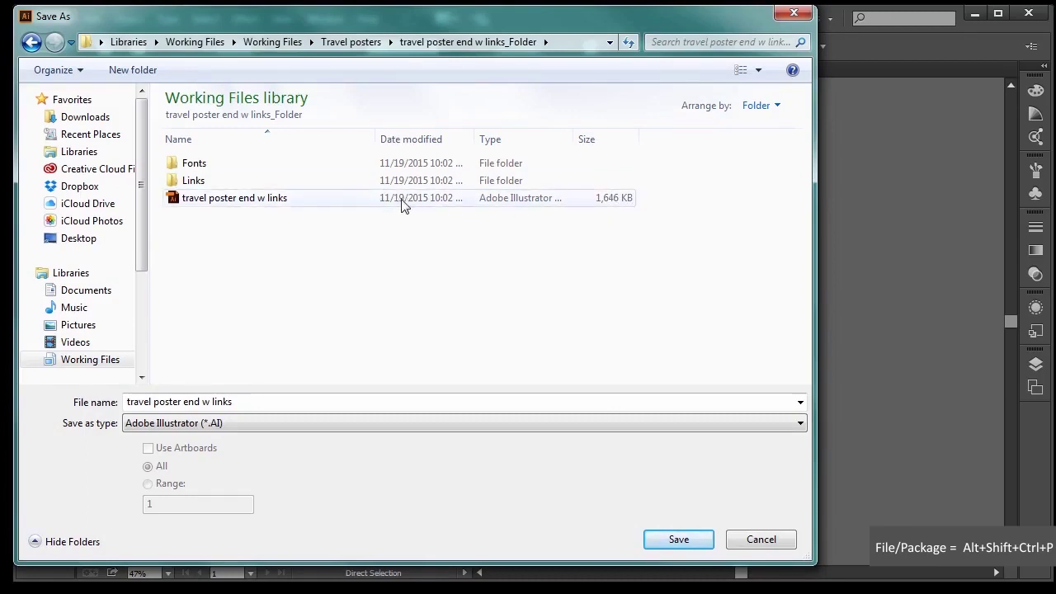
{"action": "left_click", "coordinate": [217, 182]}
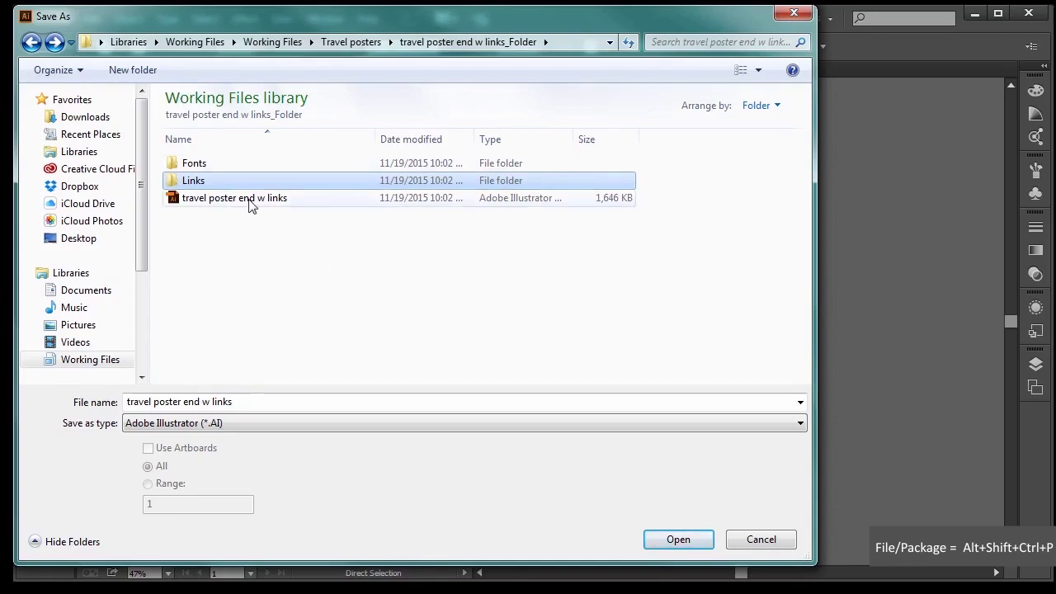
{"action": "left_click", "coordinate": [761, 540]}
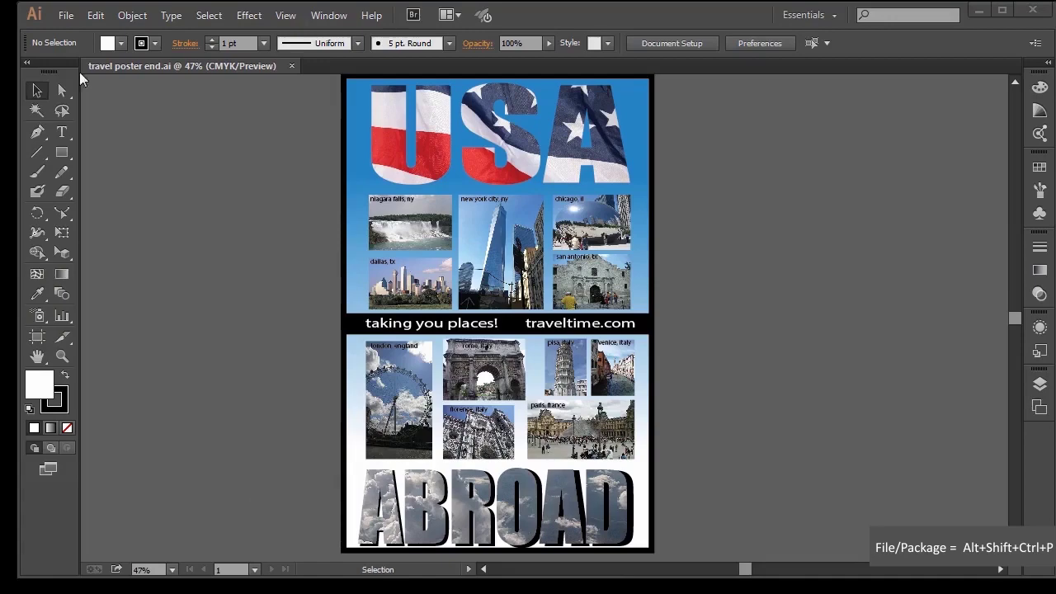
Examine the image files in the package's Links folder through the file-opening dialog without opening any of them.
{"action": "left_click", "coordinate": [65, 16]}
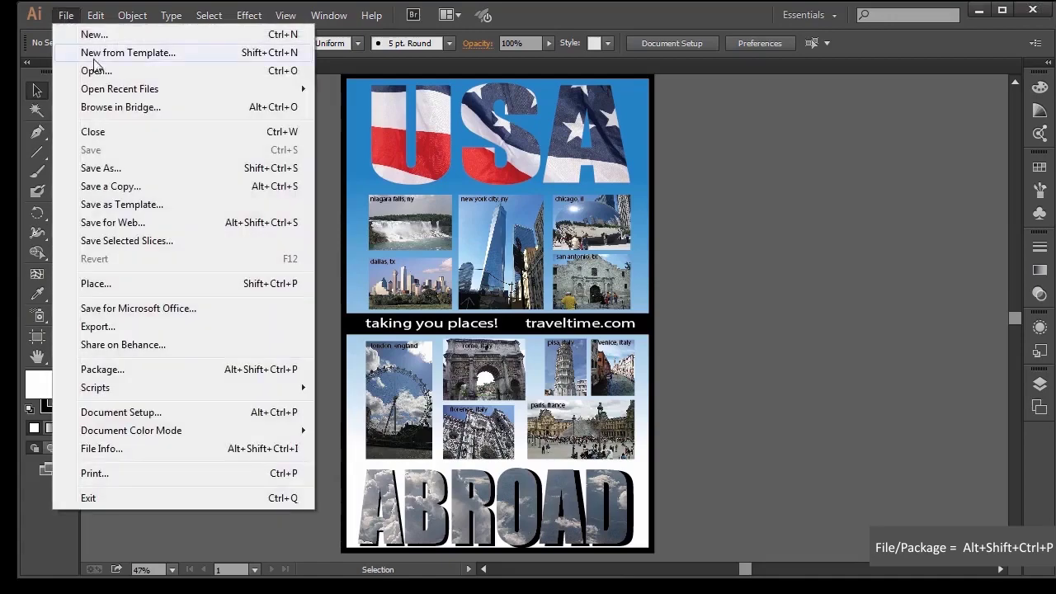
{"action": "left_click", "coordinate": [97, 70]}
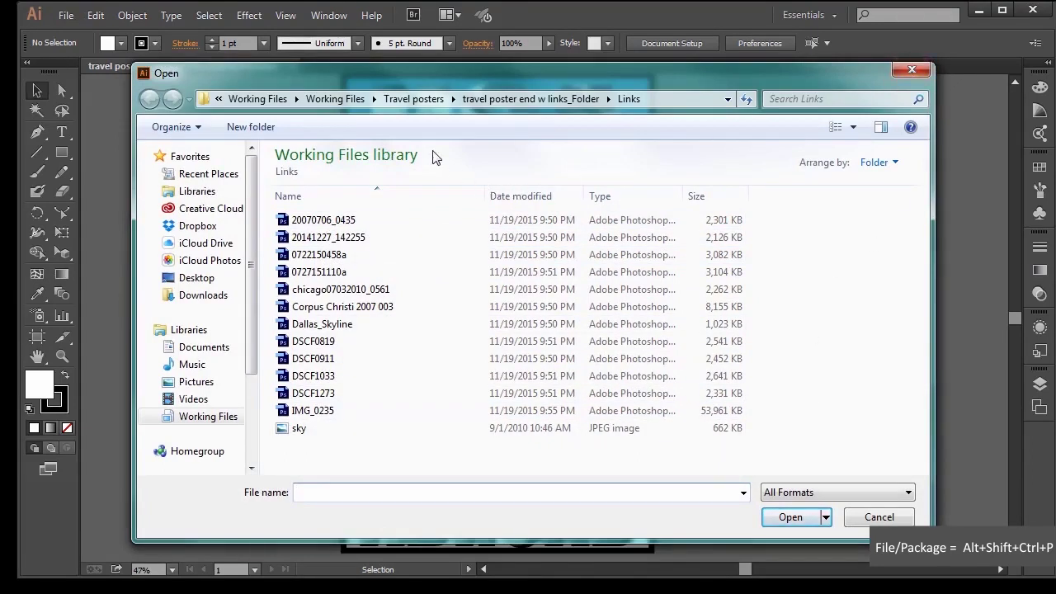
{"action": "left_click", "coordinate": [895, 74]}
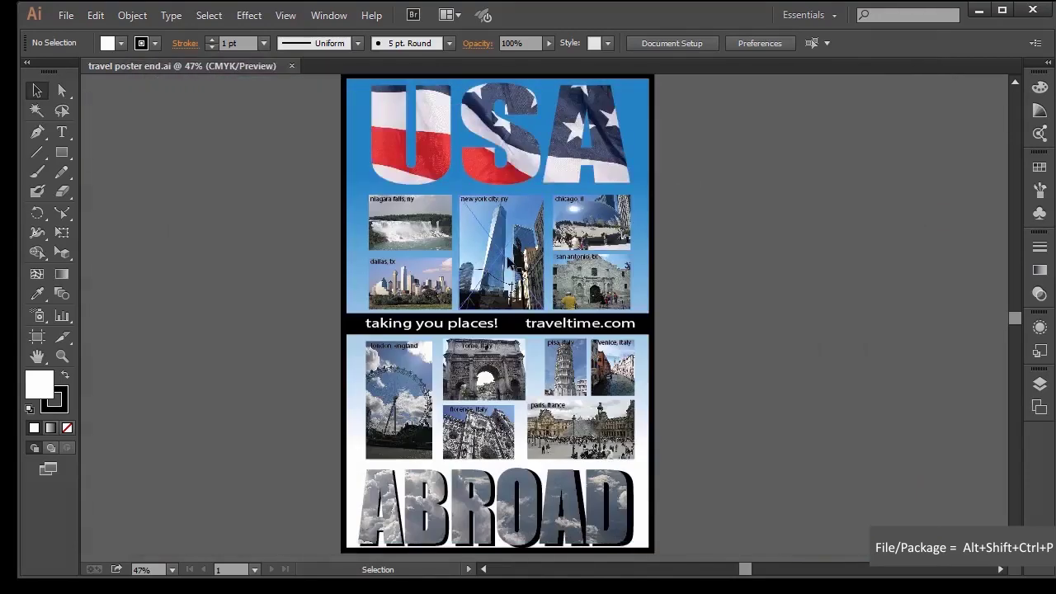
Open the poster's linked New York City photo, 20141227_142255.psd, for editing in Photoshop.
{"action": "left_click", "coordinate": [501, 252]}
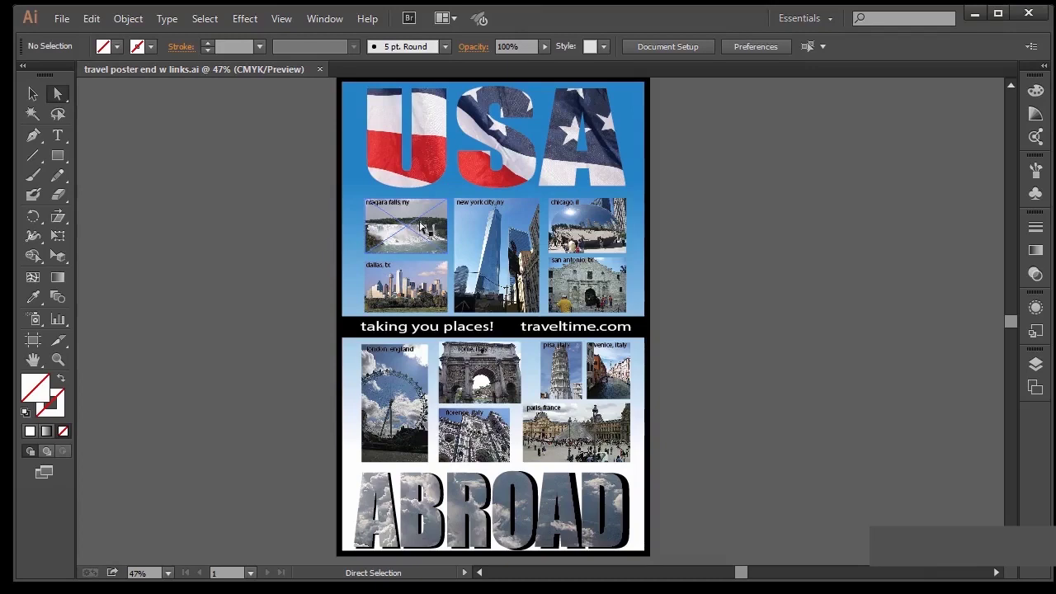
{"action": "left_click", "coordinate": [413, 291]}
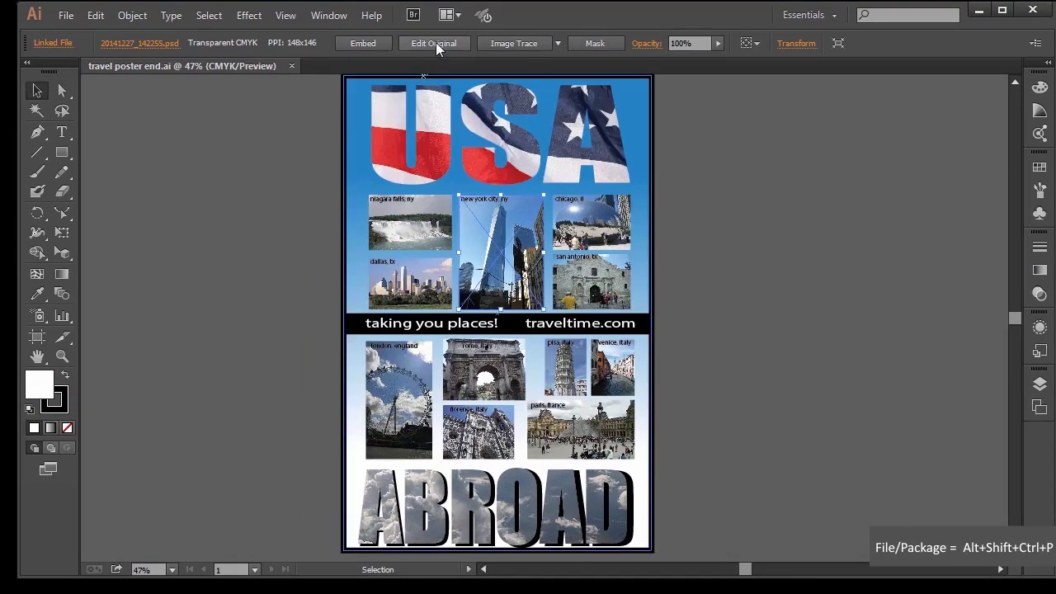
{"action": "left_click", "coordinate": [436, 46]}
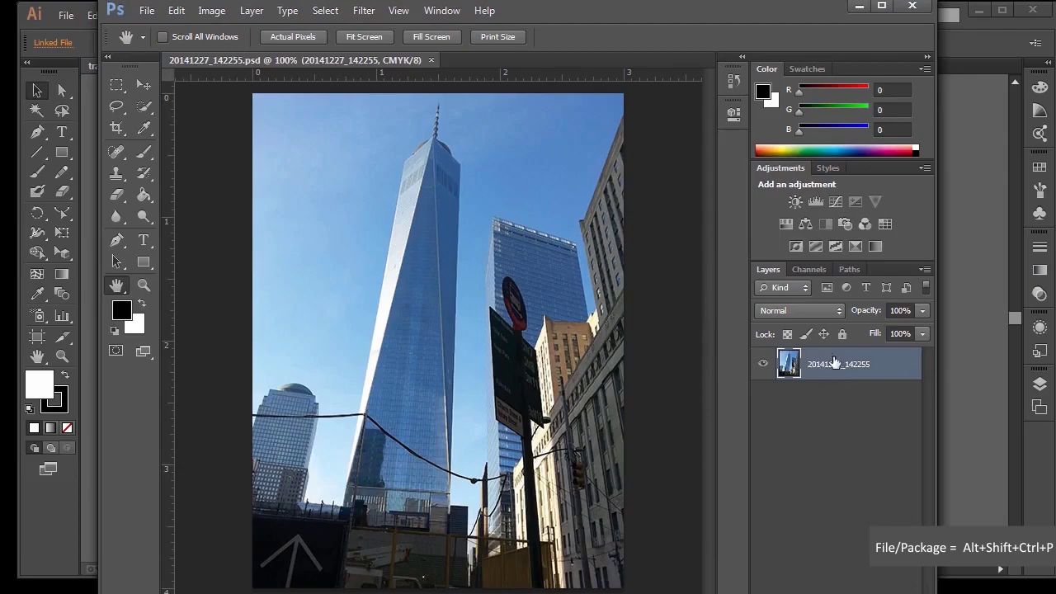
Add a Hue/Saturation adjustment layer with hue +97, saturation +30 and lightness +33 to the New York City photo.
{"action": "left_click", "coordinate": [785, 223]}
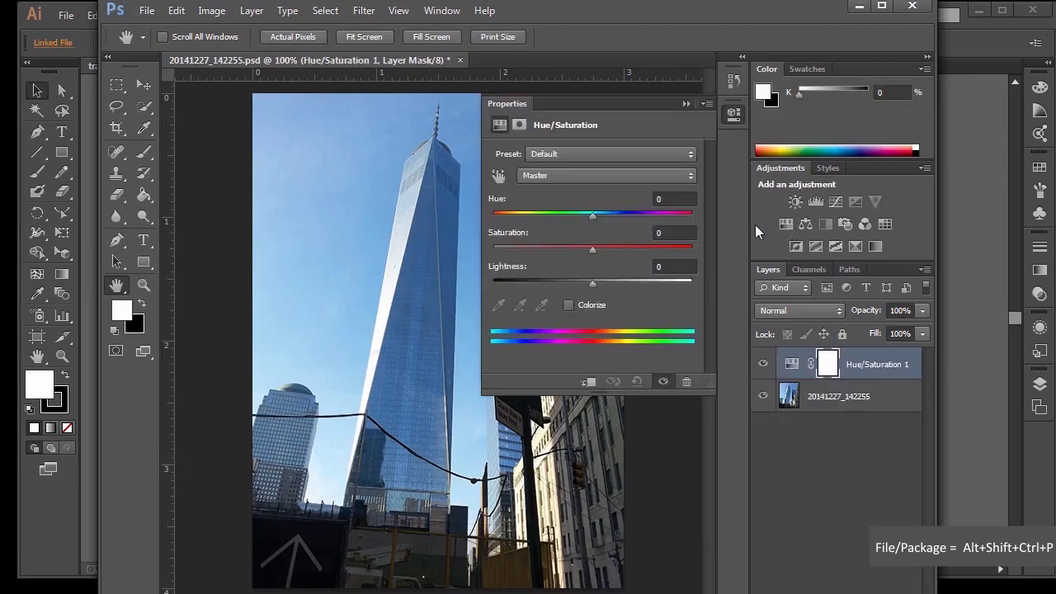
{"action": "left_click_drag", "start_coordinate": [593, 214], "coordinate": [654, 217]}
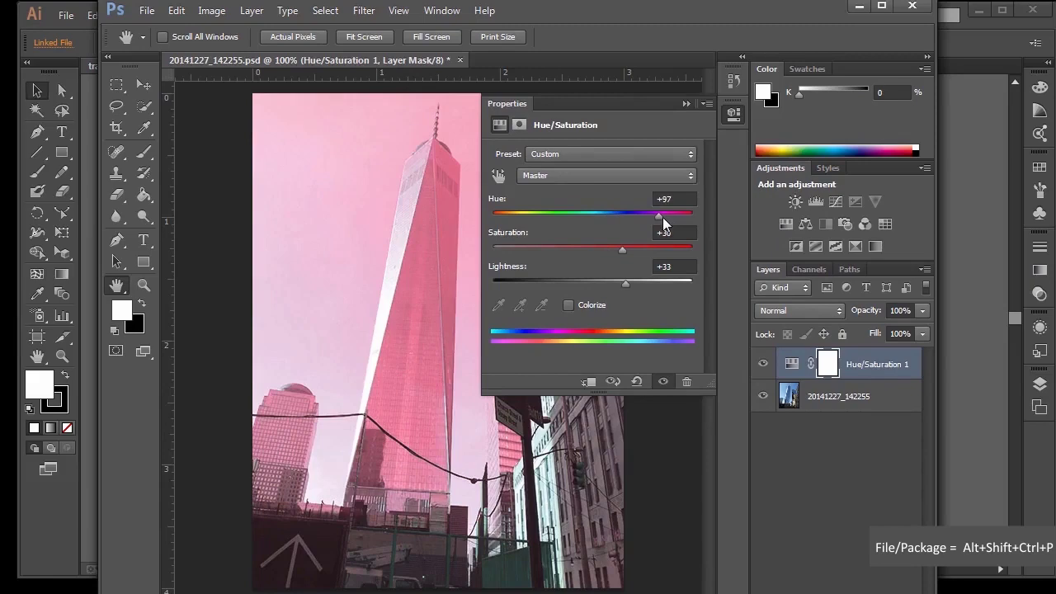
Save and close the recoloured photo in Photoshop, and update the modified link in the Illustrator poster.
{"action": "left_click", "coordinate": [147, 10]}
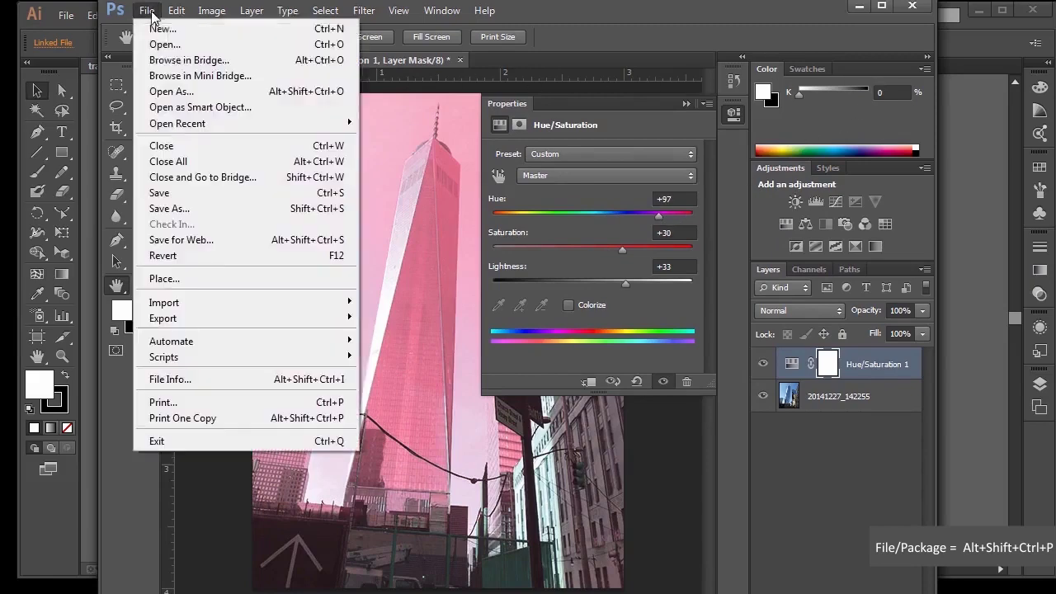
{"action": "left_click", "coordinate": [189, 193]}
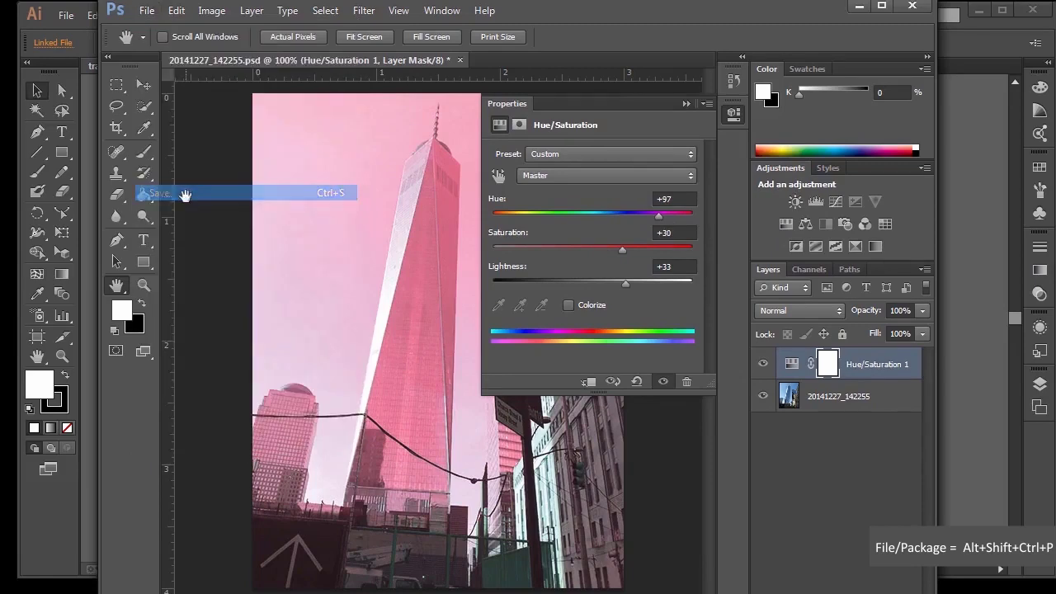
{"action": "left_click", "coordinate": [910, 6]}
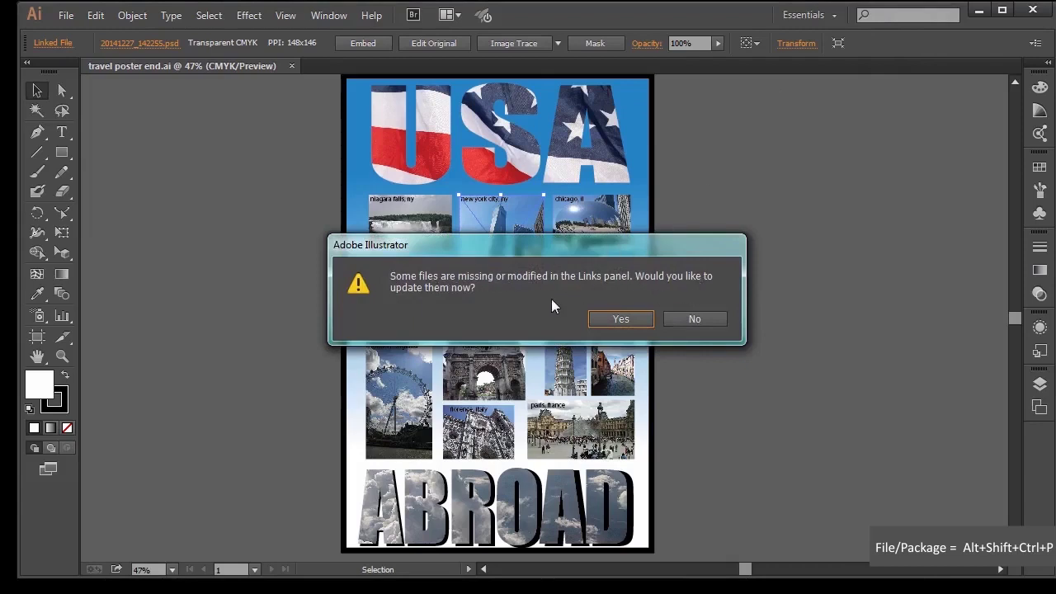
{"action": "left_click", "coordinate": [619, 319]}
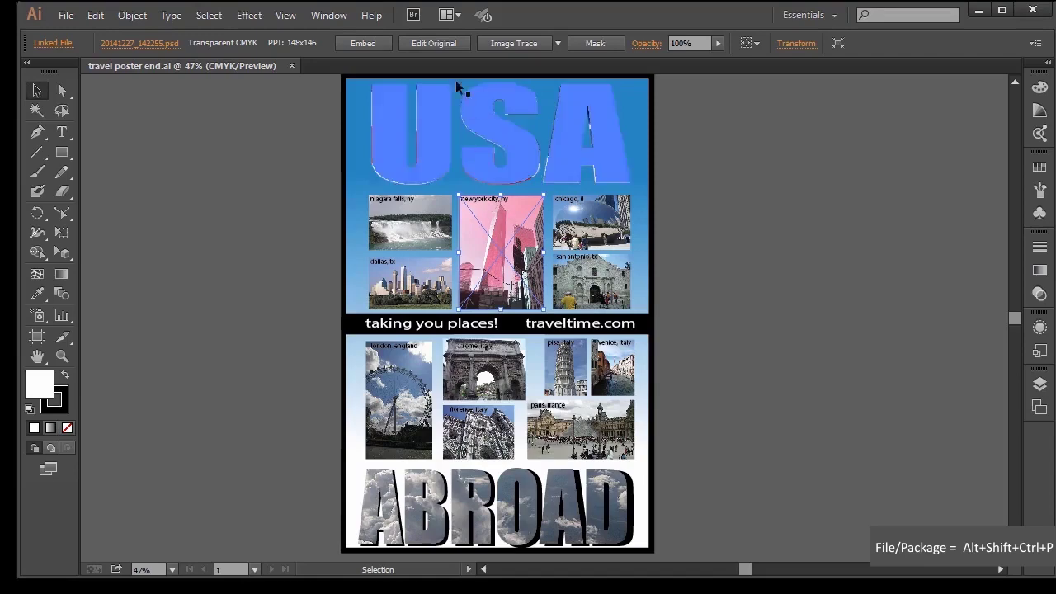
Reopen the linked New York City photo in Photoshop and delete its Hue/Saturation adjustment layer.
{"action": "left_click", "coordinate": [434, 43]}
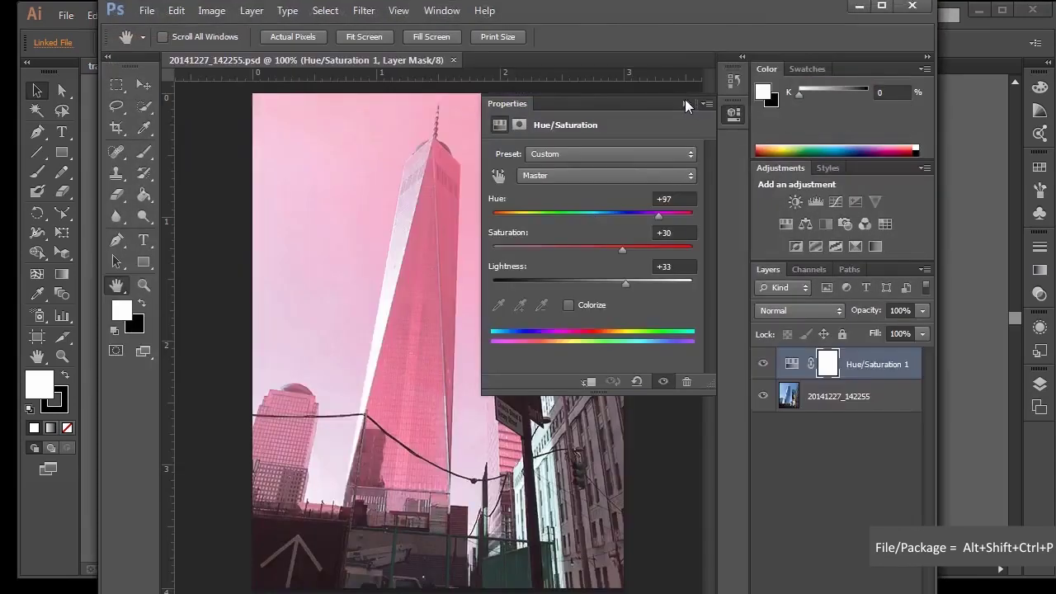
{"action": "left_click", "coordinate": [686, 104]}
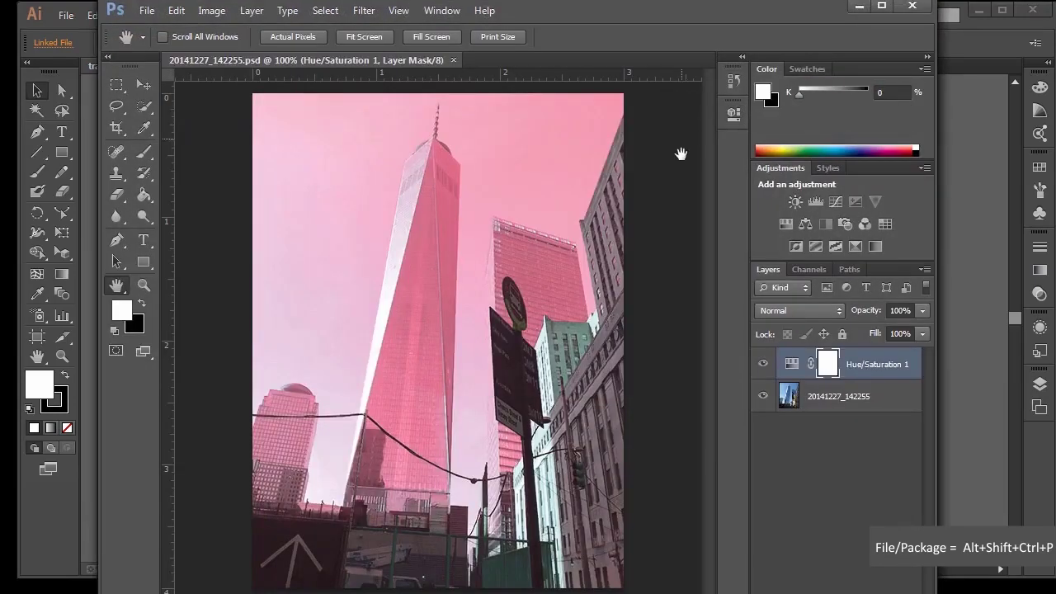
{"action": "left_click", "coordinate": [864, 362]}
{"action": "right_click", "coordinate": [865, 361]}
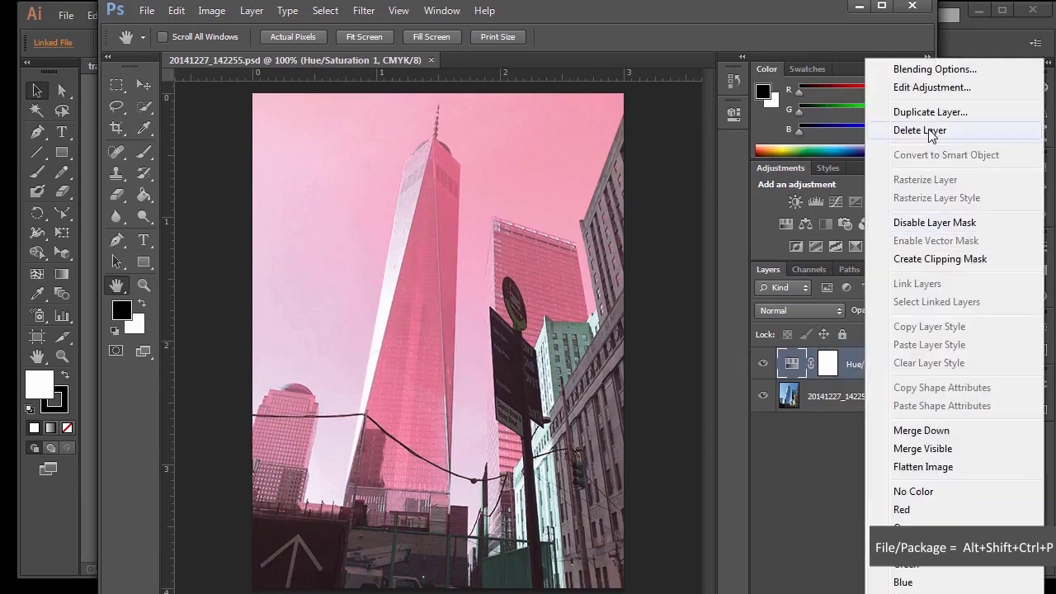
{"action": "left_click", "coordinate": [924, 131]}
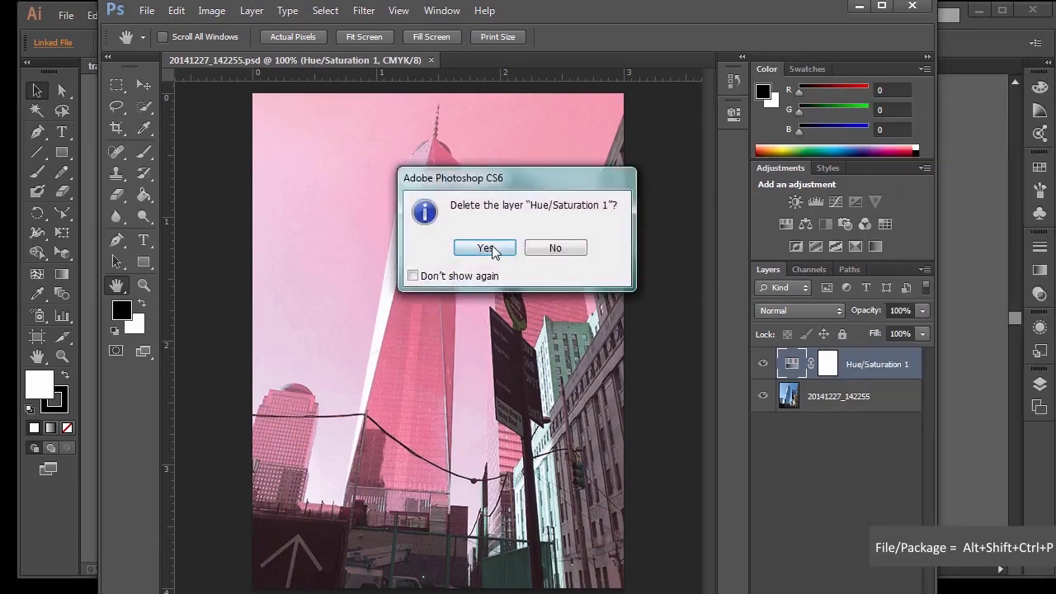
{"action": "left_click", "coordinate": [488, 247]}
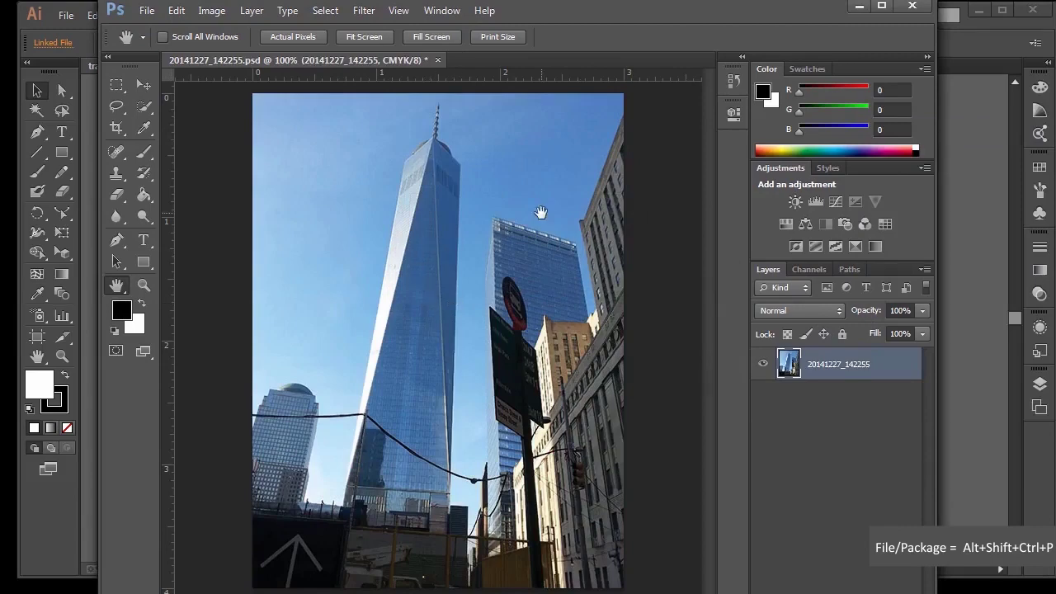
Save and close the New York City photo without its adjustment, and update its link in the Illustrator poster.
{"action": "left_click", "coordinate": [142, 11]}
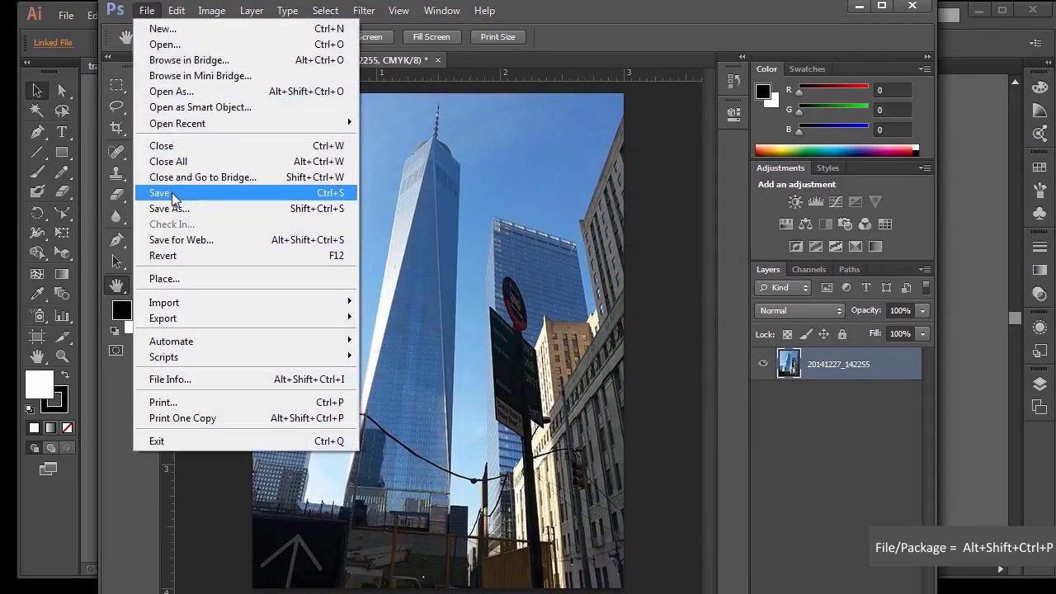
{"action": "left_click", "coordinate": [171, 193]}
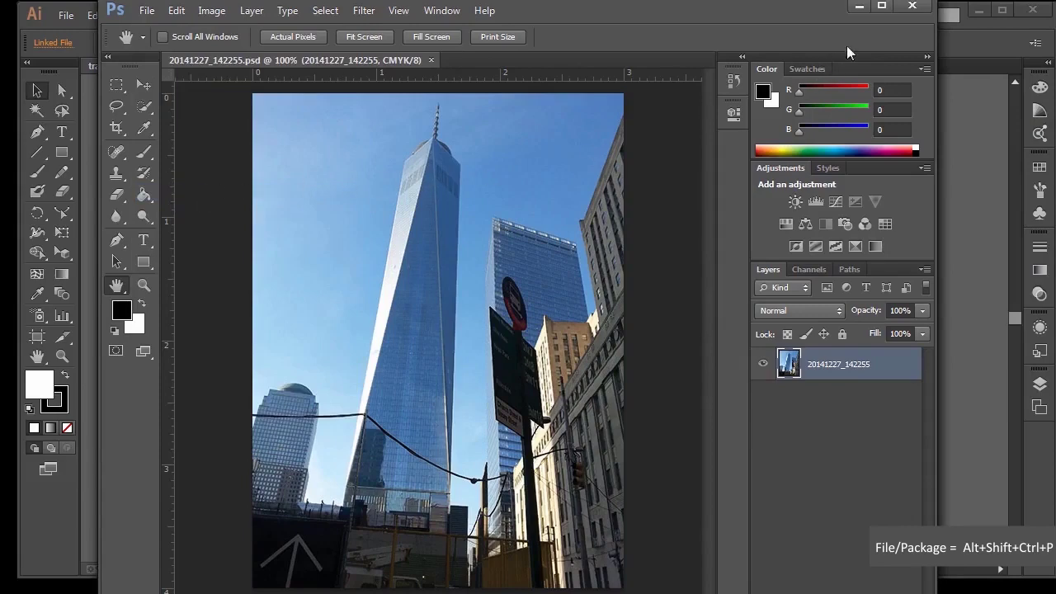
{"action": "left_click", "coordinate": [914, 6]}
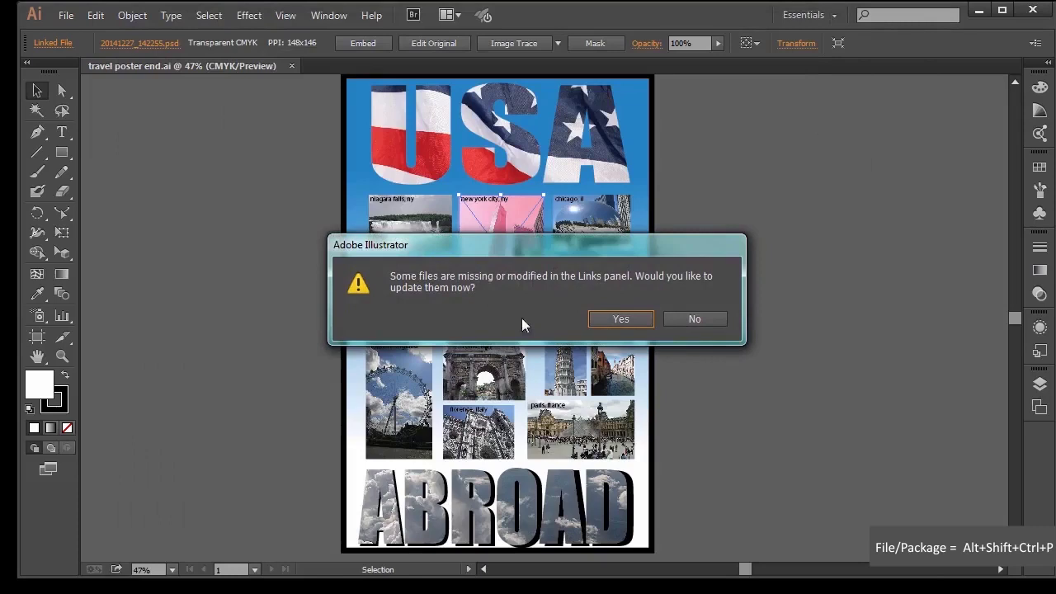
{"action": "left_click", "coordinate": [634, 322]}
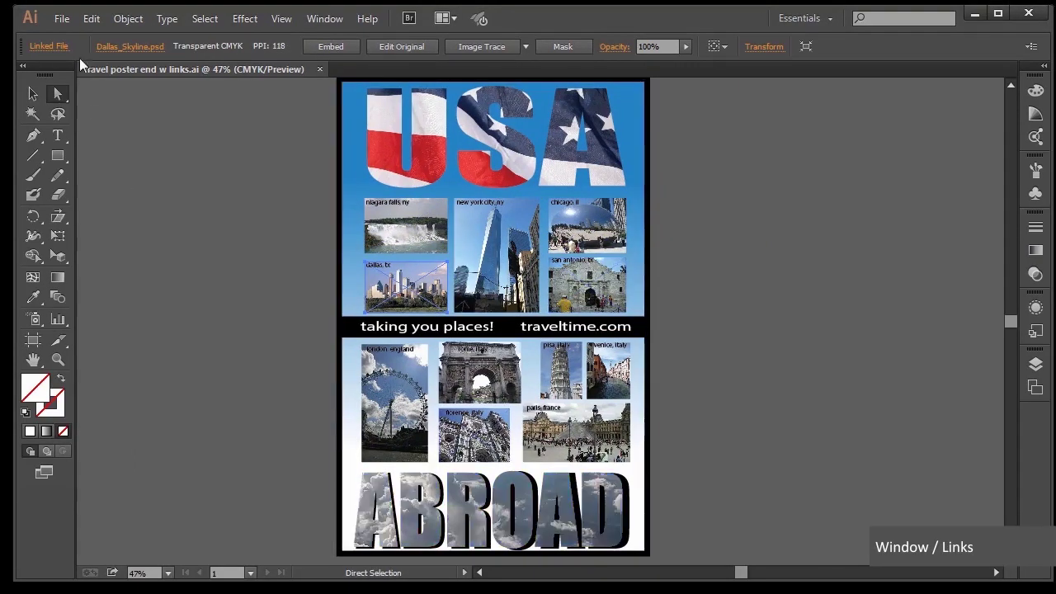
Examine the file listing of the Travel posters folder, including the file sizes, without opening a document.
{"action": "left_click", "coordinate": [62, 20]}
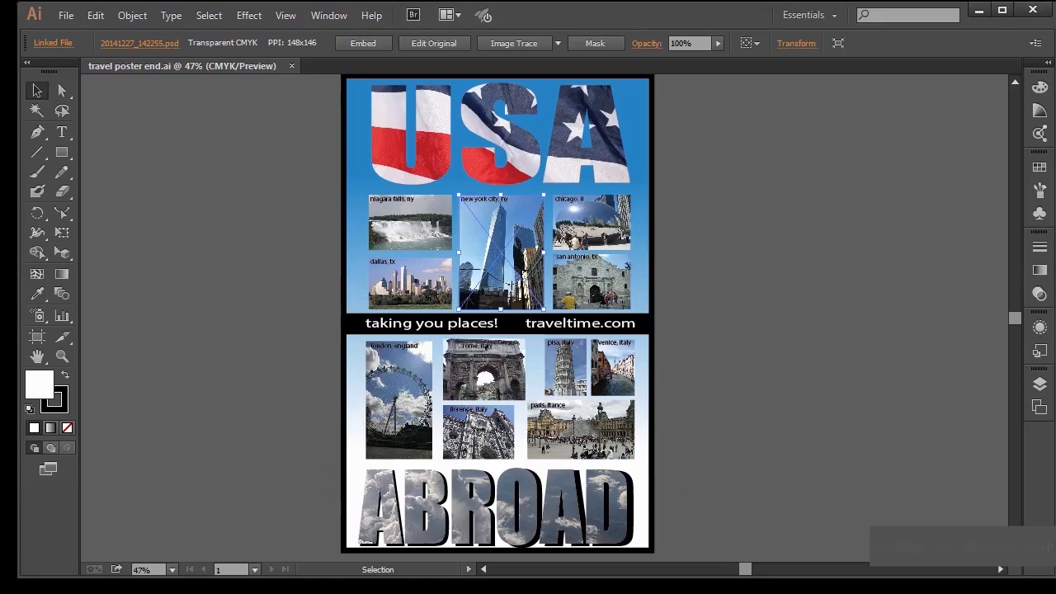
{"action": "key", "text": "ctrl+o"}
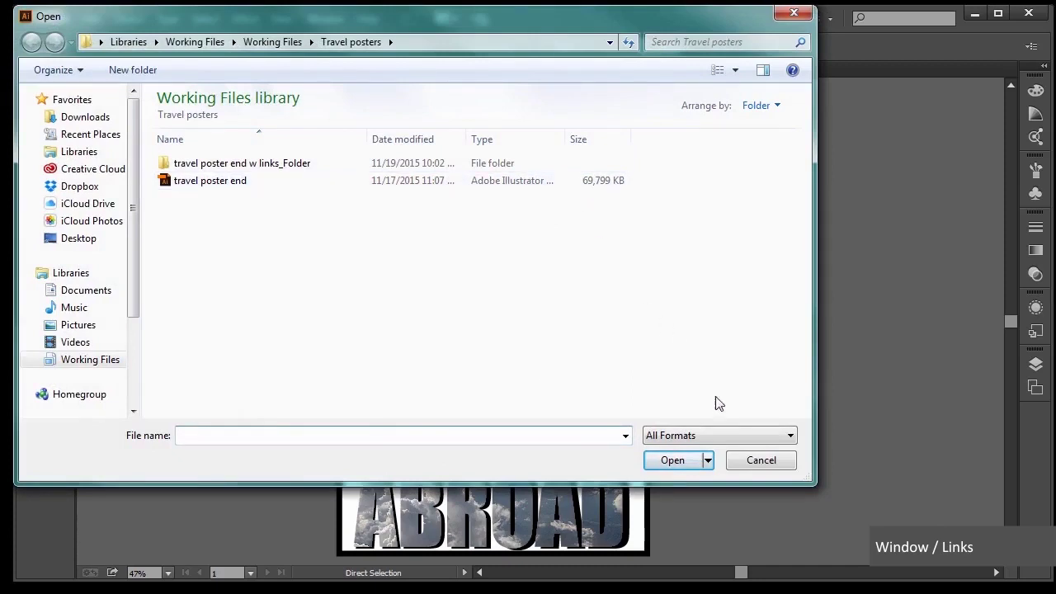
{"action": "left_click", "coordinate": [760, 460]}
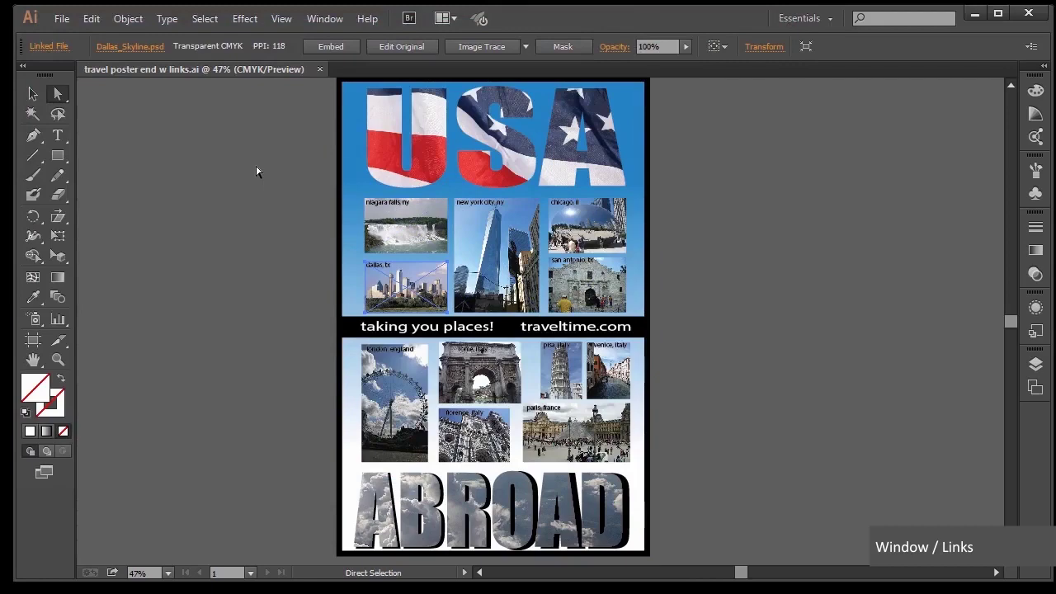
Deselect the Dallas photo, and look through the poster's linked images in the Links panel before closing it.
{"action": "left_click", "coordinate": [283, 206]}
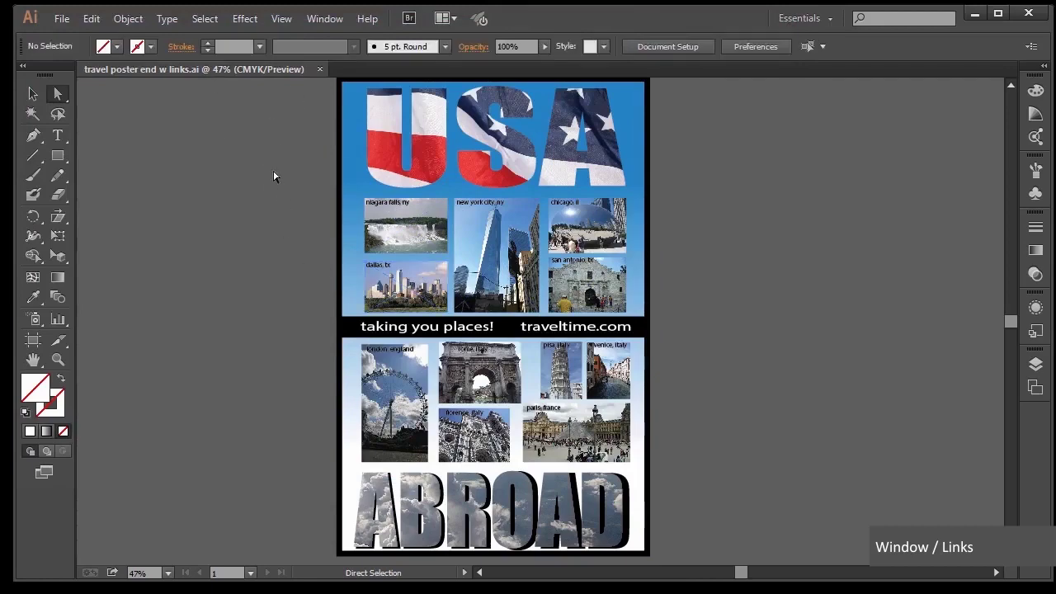
{"action": "left_click", "coordinate": [323, 19]}
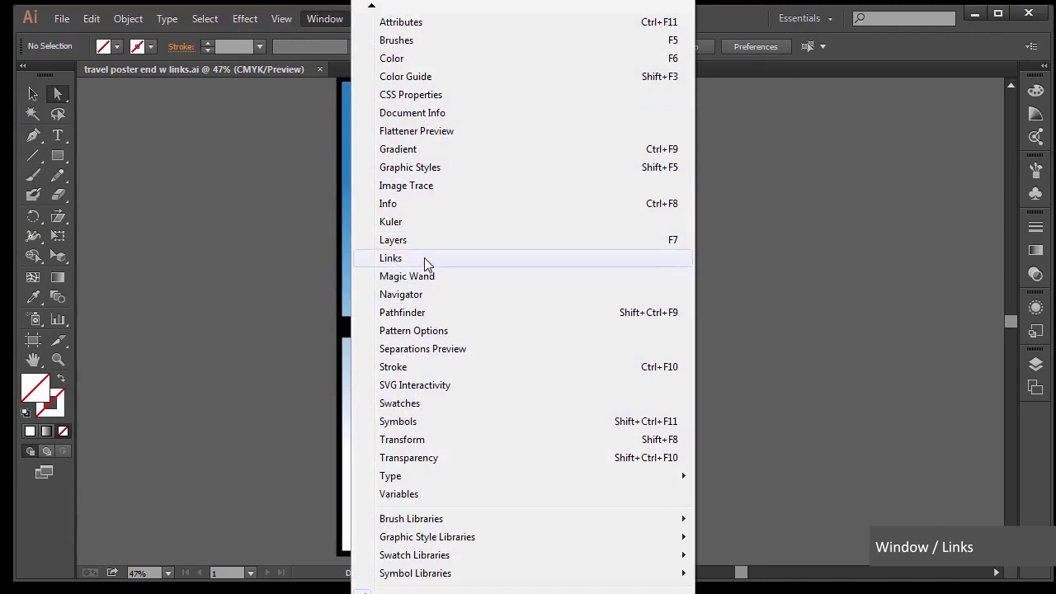
{"action": "left_click", "coordinate": [426, 263]}
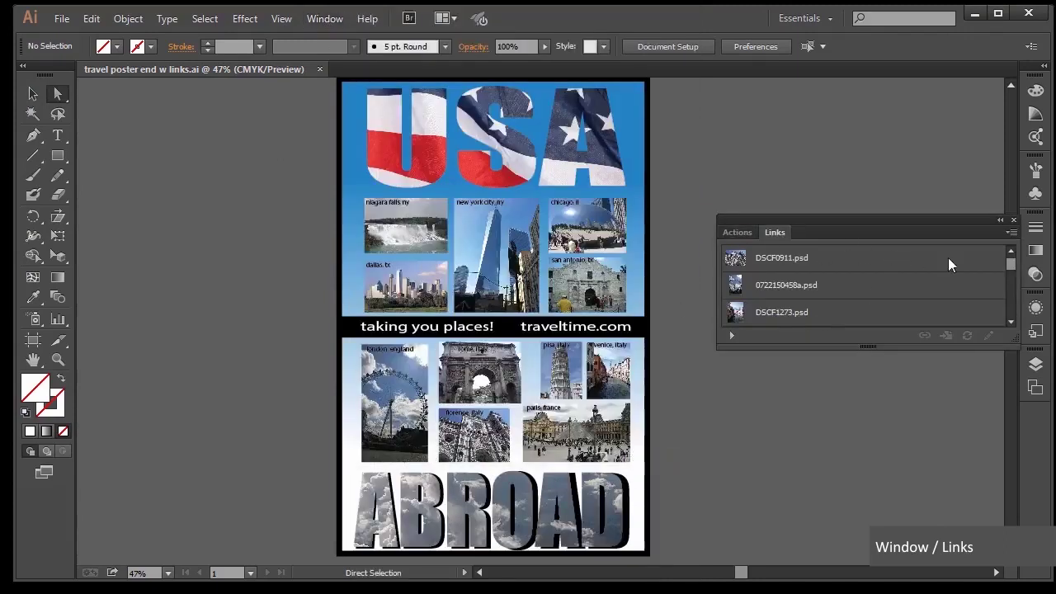
{"action": "mouse_move", "coordinate": [1012, 273]}
{"action": "left_mouse_down"}
{"action": "mouse_move", "coordinate": [1016, 320]}
{"action": "mouse_move", "coordinate": [1004, 260]}
{"action": "left_mouse_up"}
{"action": "left_click", "coordinate": [1013, 221]}
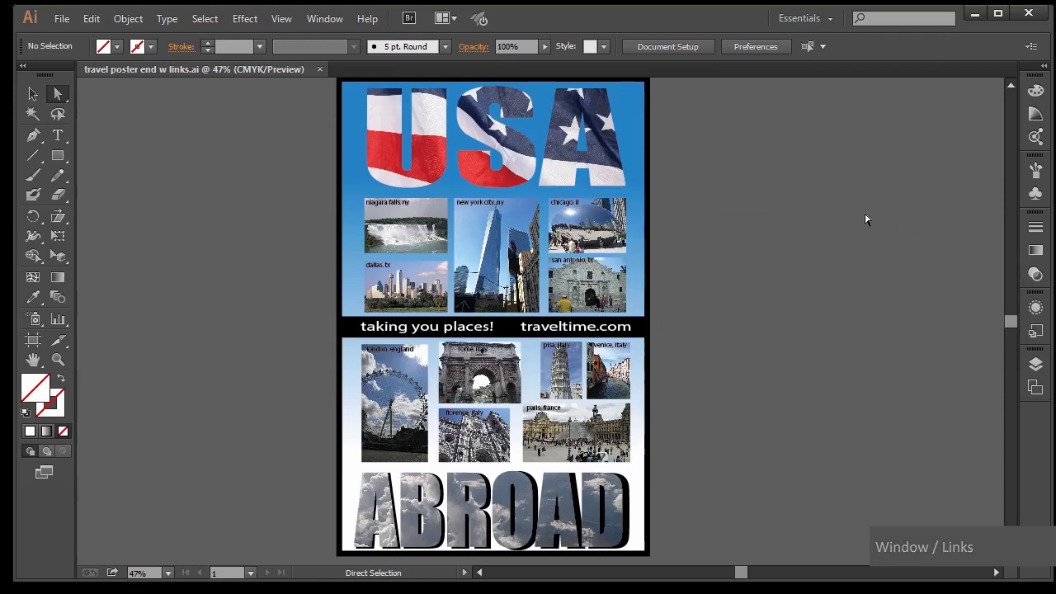
Start packaging the travel poster end w links document.
{"action": "left_click", "coordinate": [61, 18]}
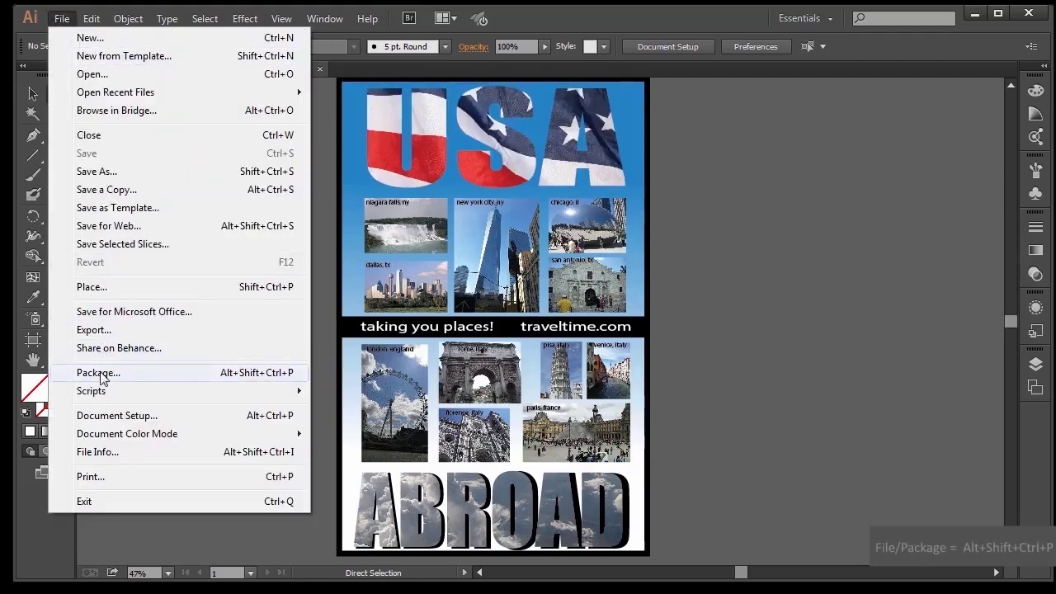